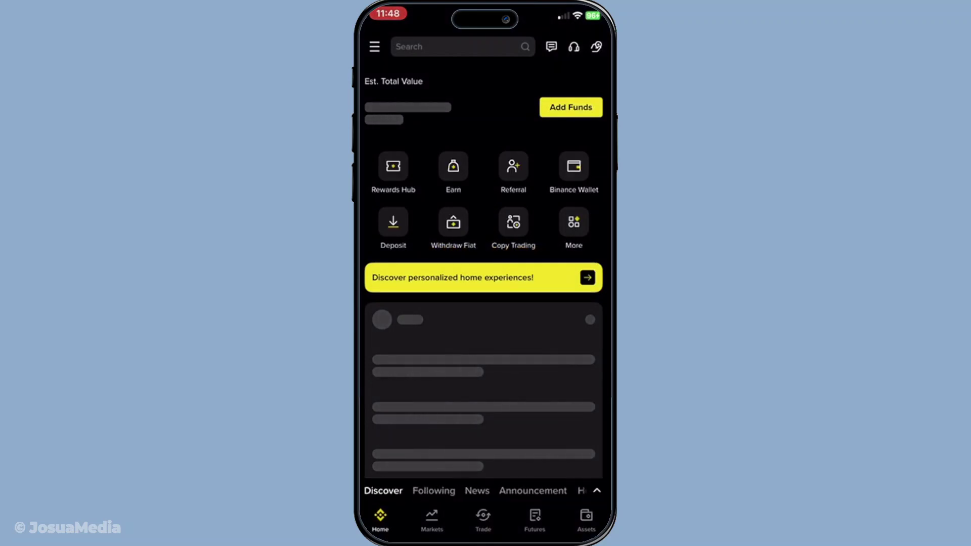
Show the USDⓈ-M futures positions list with the ETHUSDT and BTCUSDT perpetuals.
click(535, 520)
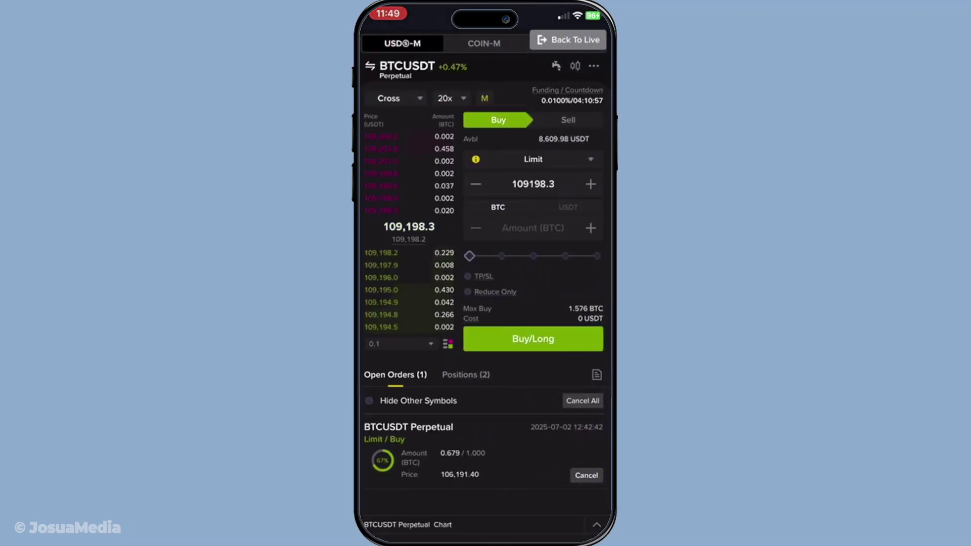
click(464, 375)
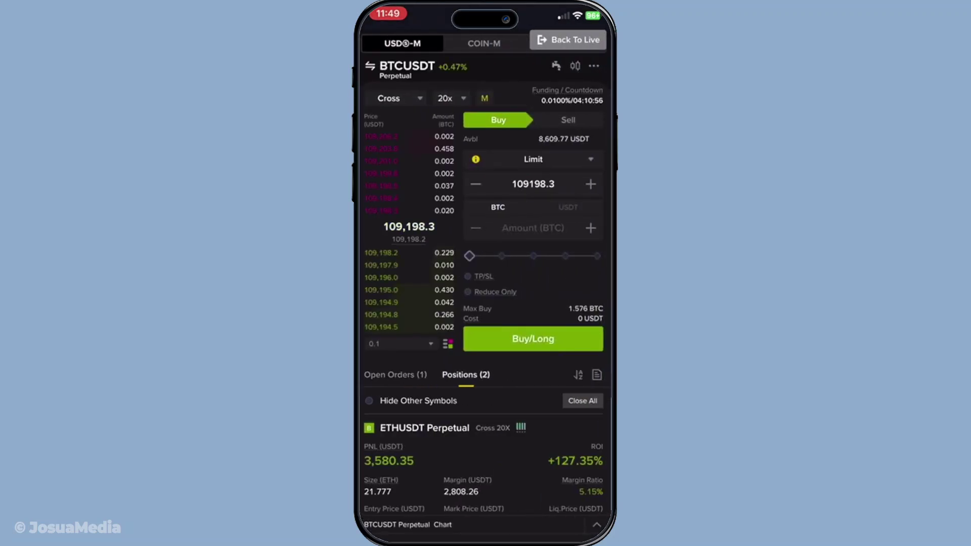
scroll(483, 303, down, 5)
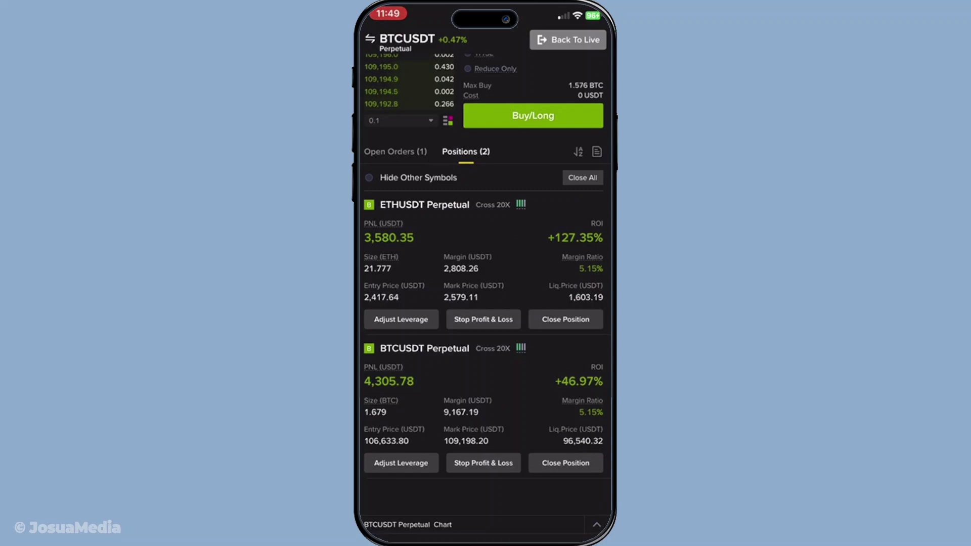
Start closing the ETHUSDT perpetual long, bringing up its close-position form.
click(566, 319)
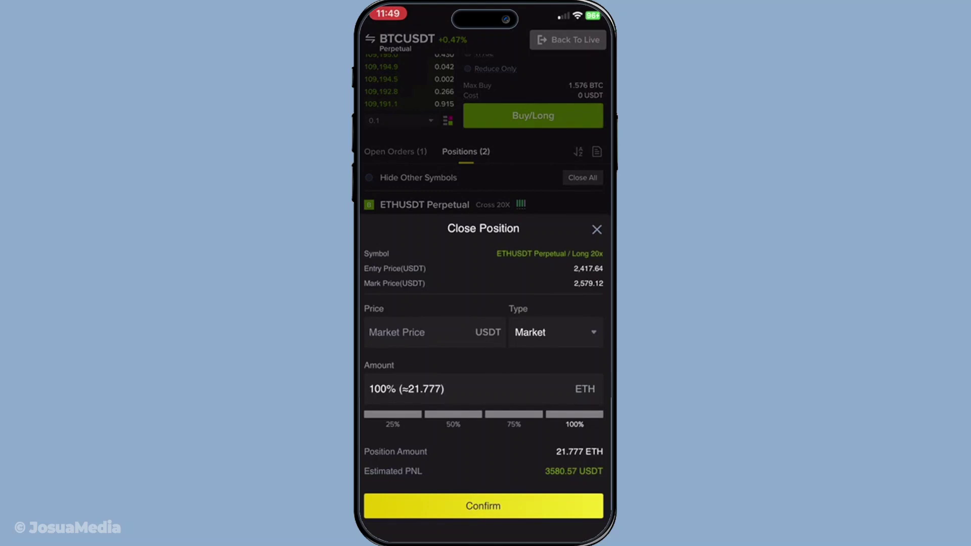
Switch the close order type to Limit, priced at 2582.06 USDT.
click(556, 332)
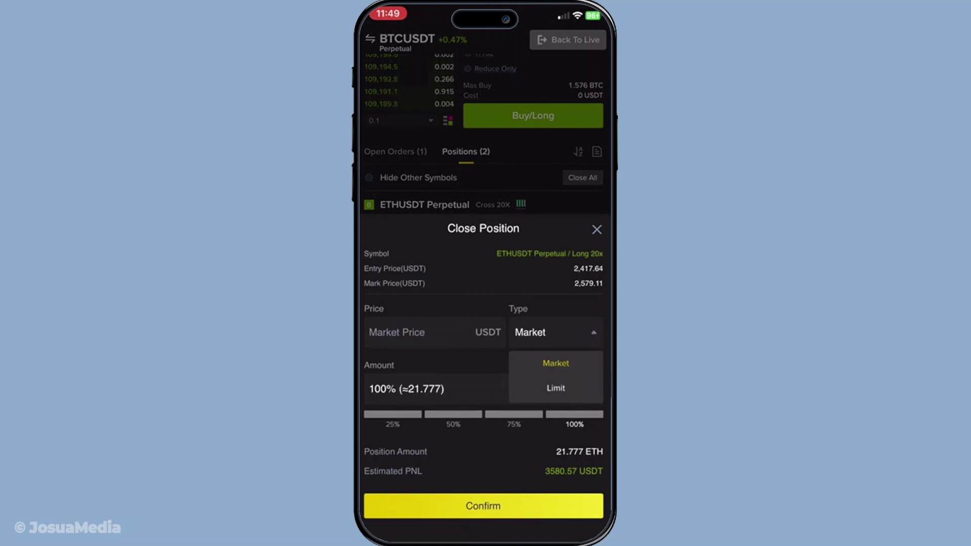
click(555, 388)
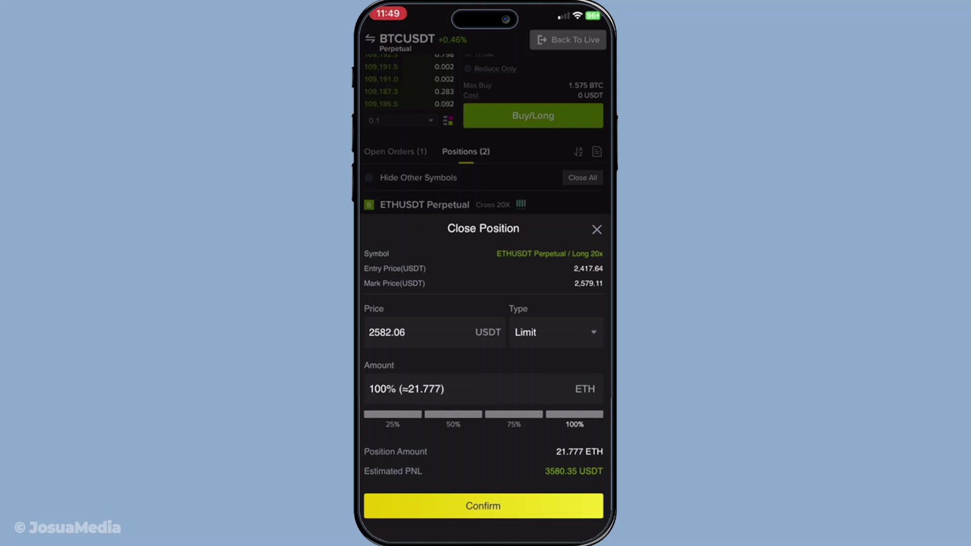
Reduce the close amount to 50% of the position, about 10.888 ETH.
click(514, 414)
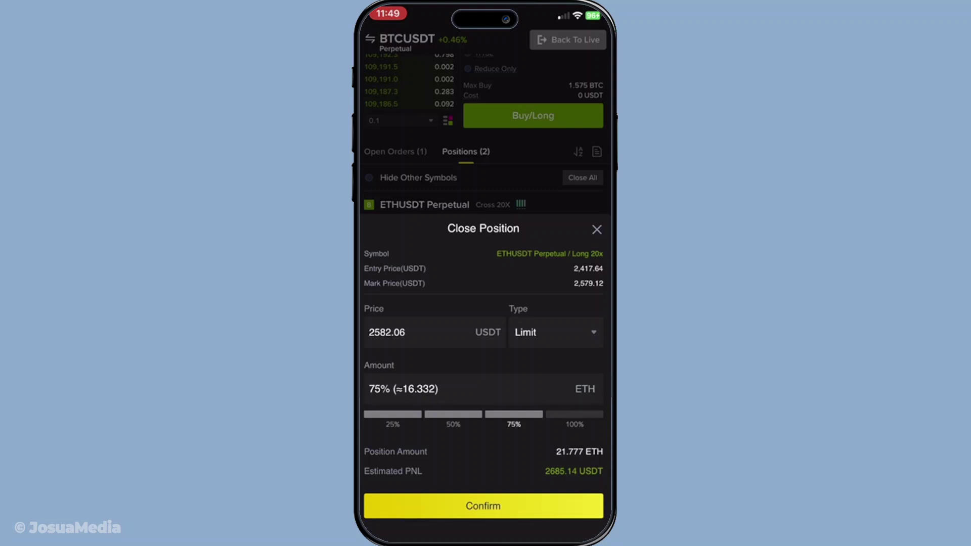
click(453, 415)
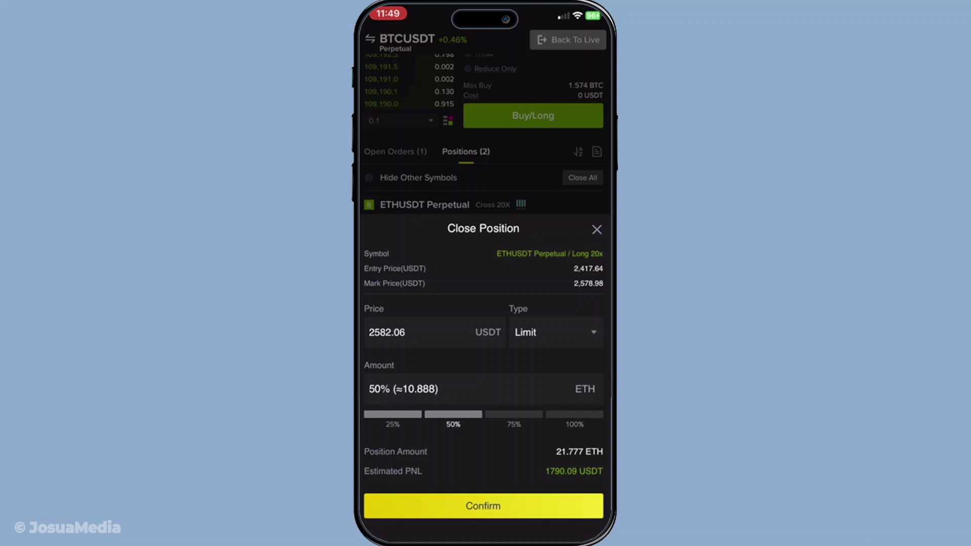
Confirm the 50% limit close, leaving 10.889 ETH, and return to the phone home screen.
click(484, 506)
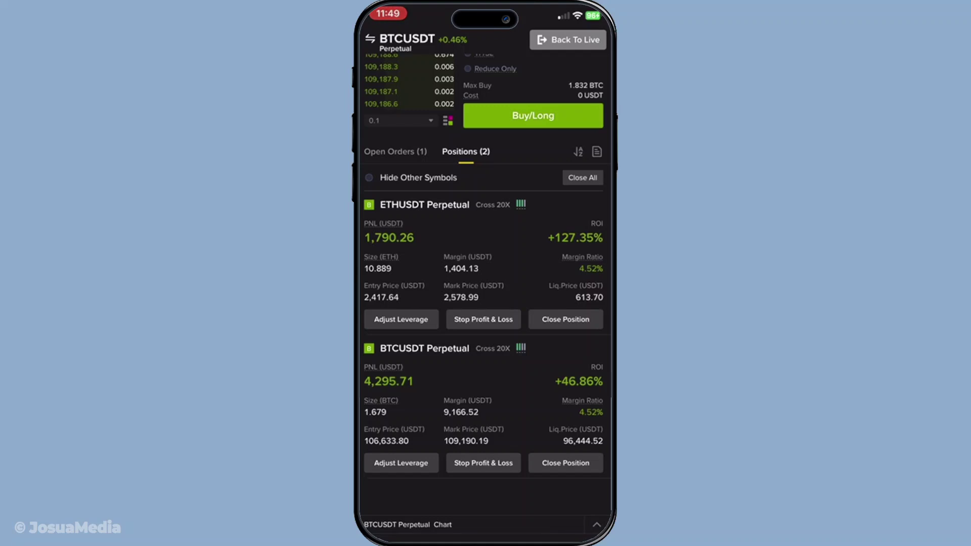
drag(486, 535, 486, 342)
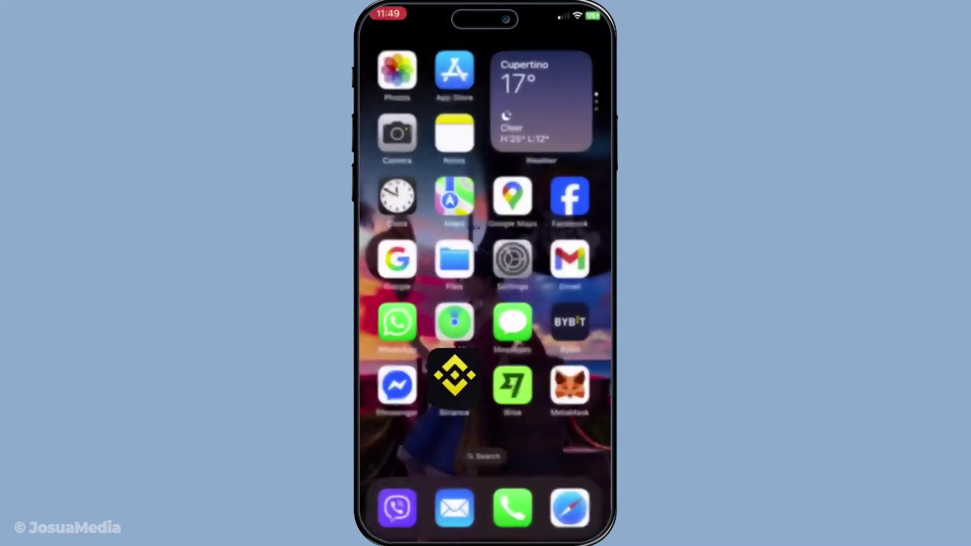